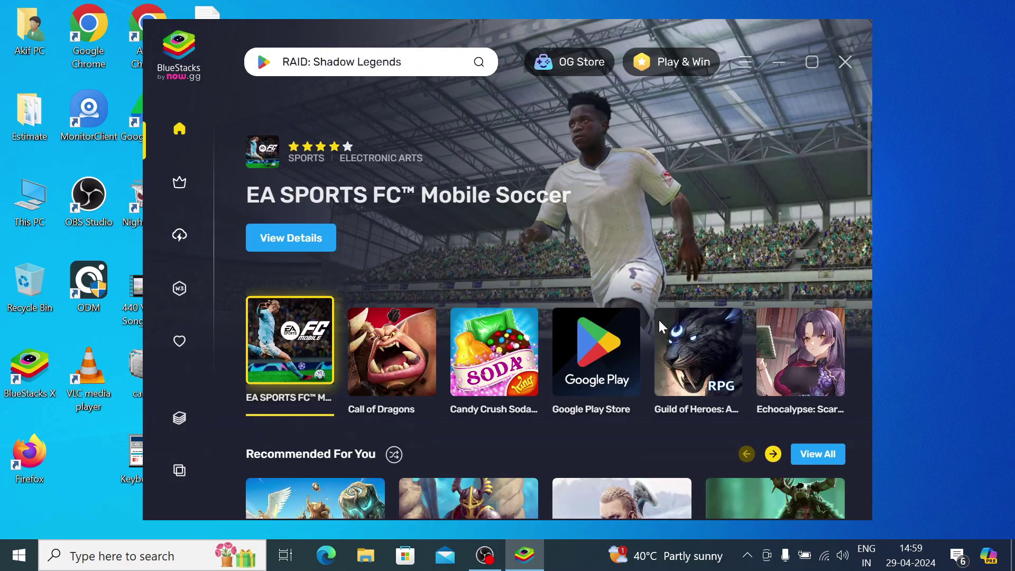
Step: Launch BlueStacks App Player from the BlueStacks X sidebar to reach its Android home screen
{"action": "left_click", "coordinate": [179, 420]}
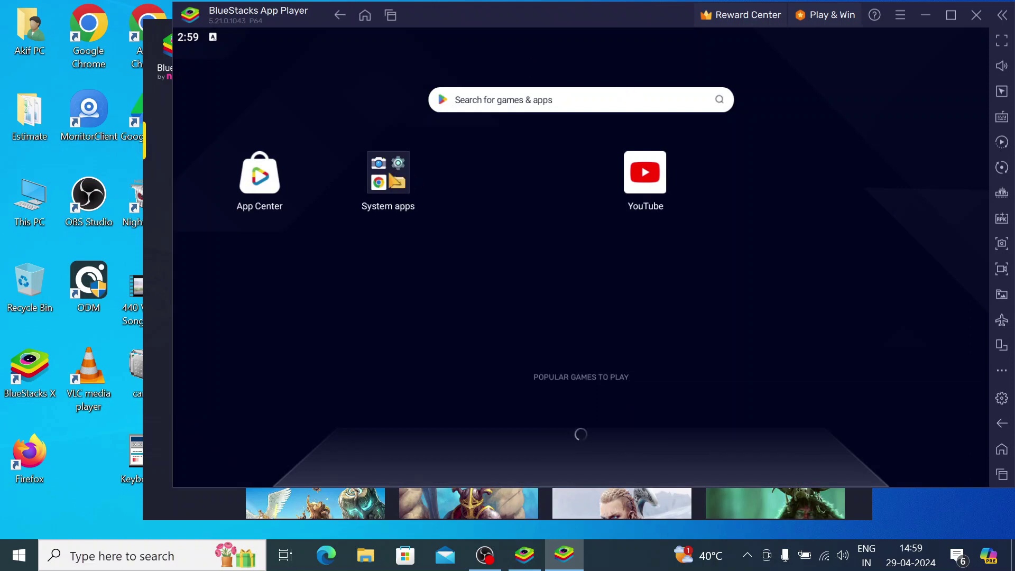
Step: Open the Play Store from System apps and rerun the 'ip cam viewer lite' search
{"action": "left_click", "coordinate": [388, 173]}
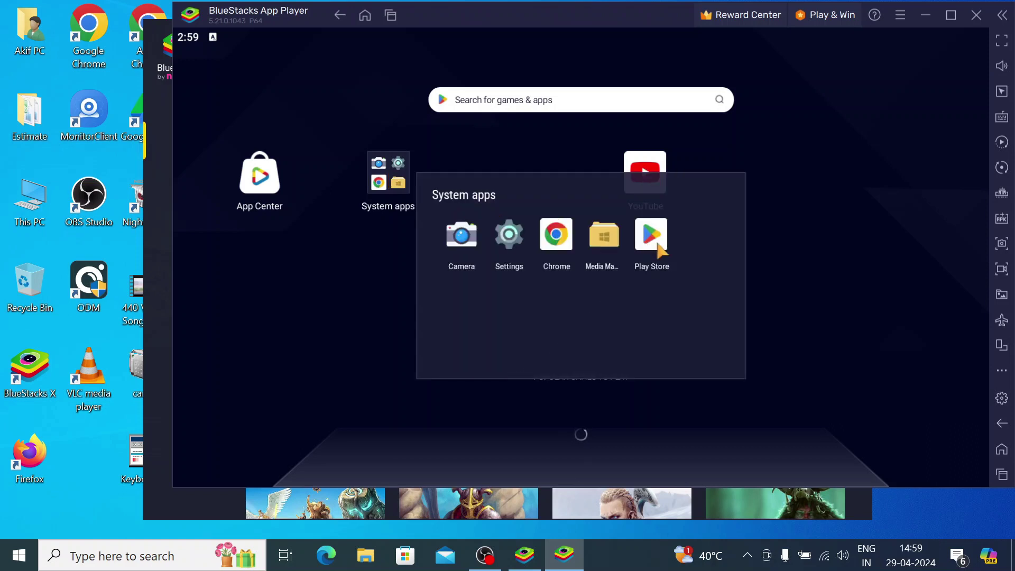
{"action": "left_click", "coordinate": [655, 242]}
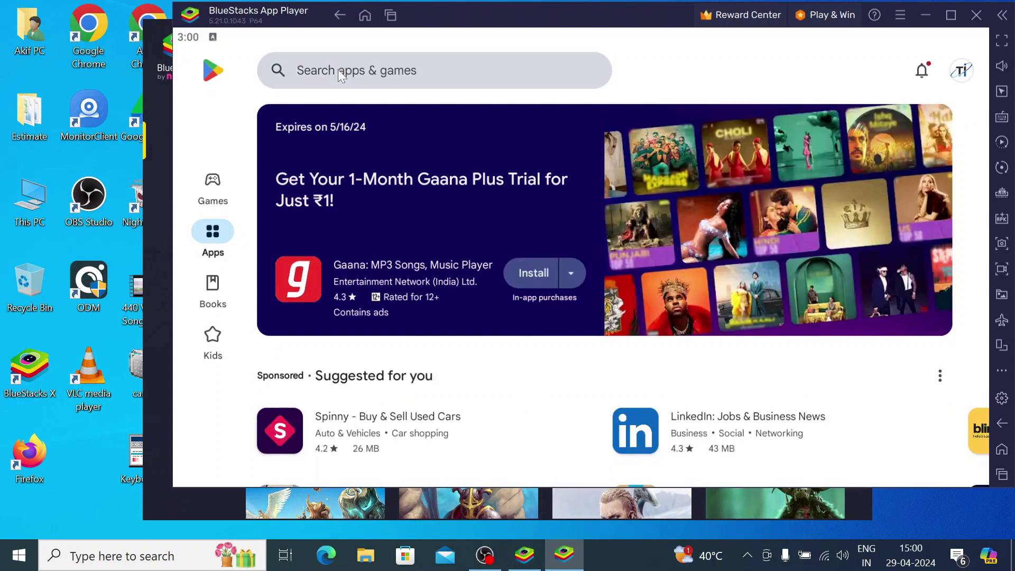
{"action": "left_click", "coordinate": [340, 74]}
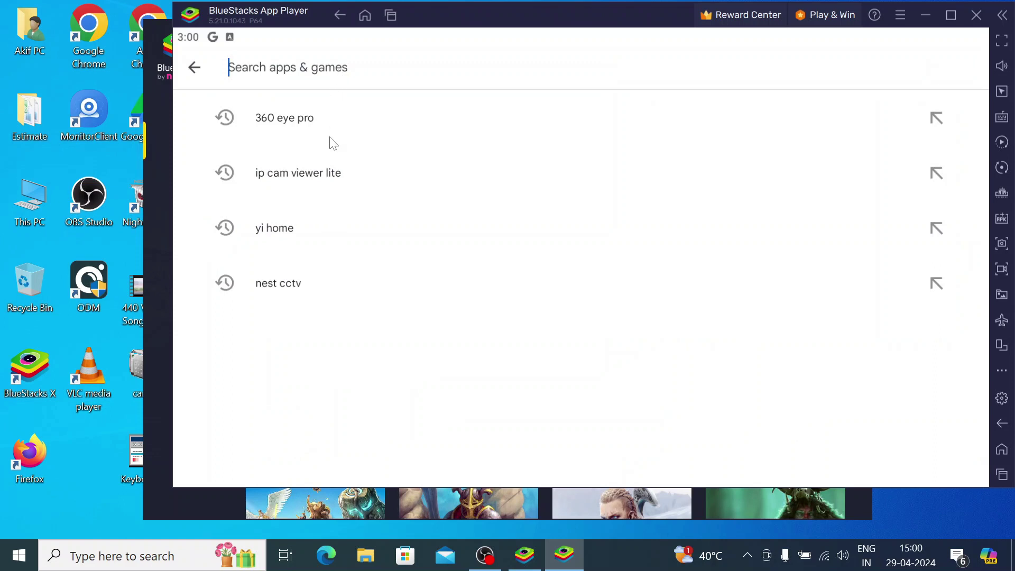
{"action": "left_click", "coordinate": [316, 182]}
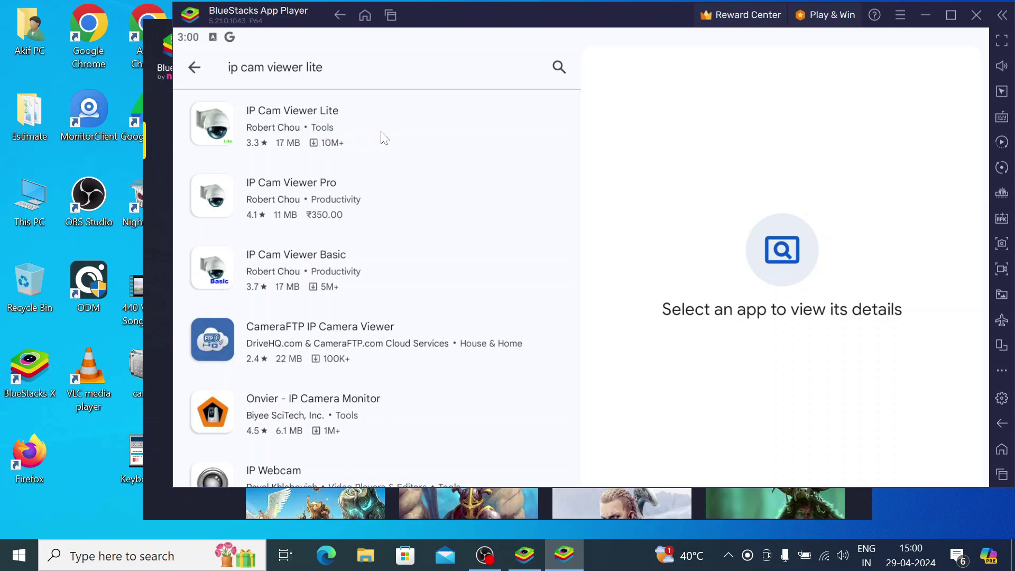
Step: Open the IP Cam Viewer Lite listing and install the app
{"action": "left_click", "coordinate": [304, 128]}
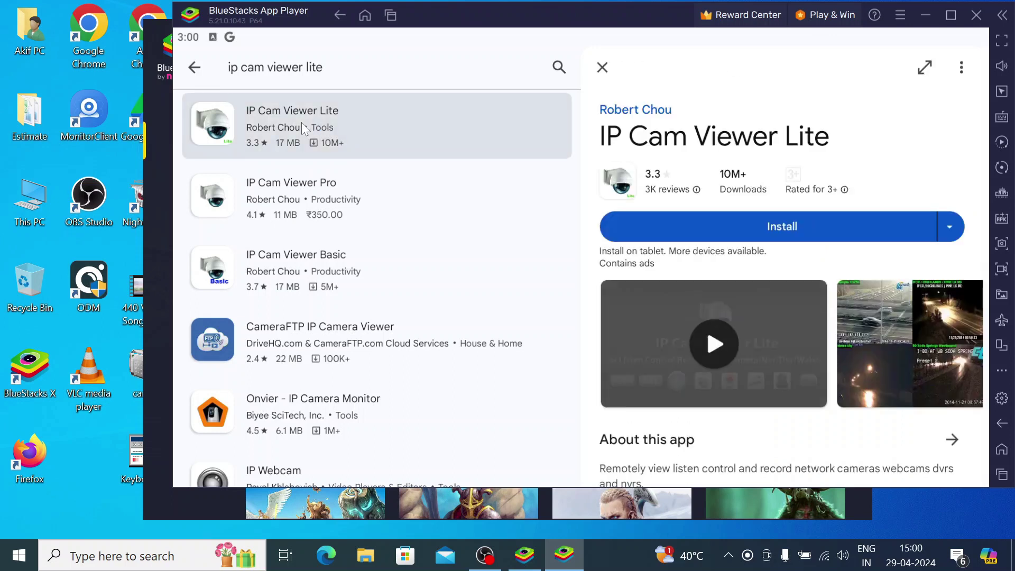
{"action": "left_click", "coordinate": [741, 237]}
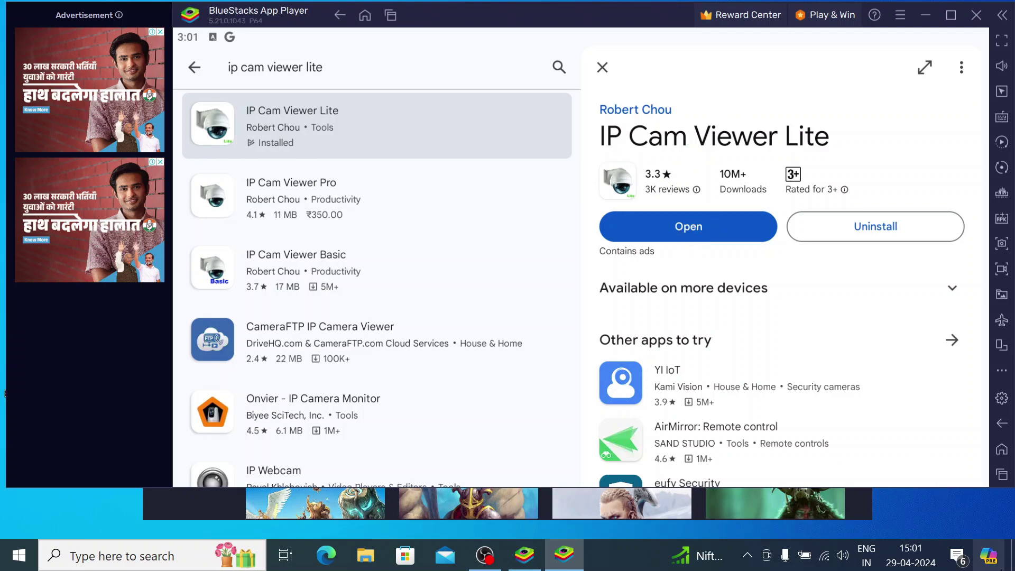
Step: Restore App Player, open IP Cam Viewer Lite, allow storage access, and close the Features screen
{"action": "key", "text": "super+d"}
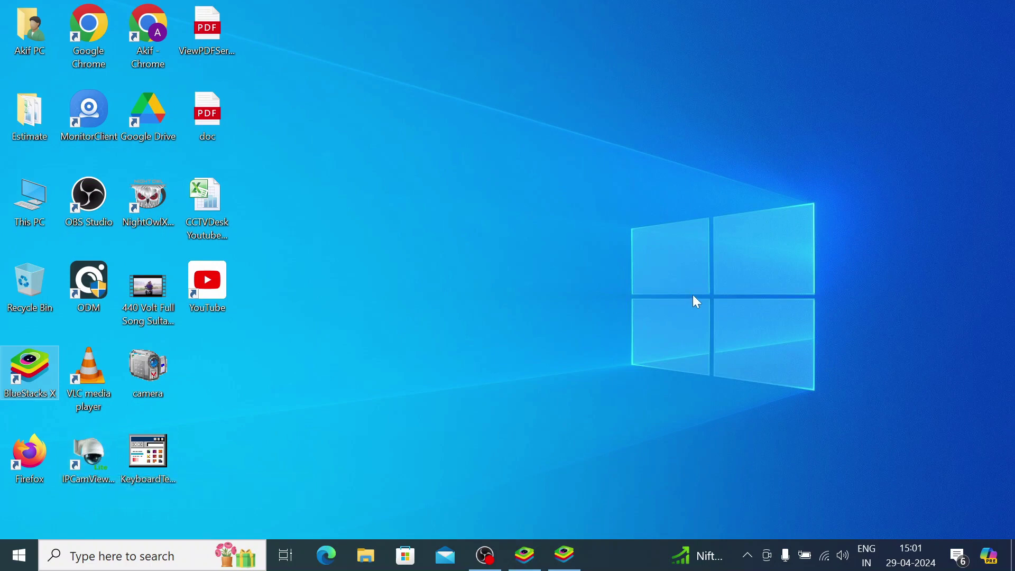
{"action": "left_click", "coordinate": [563, 558]}
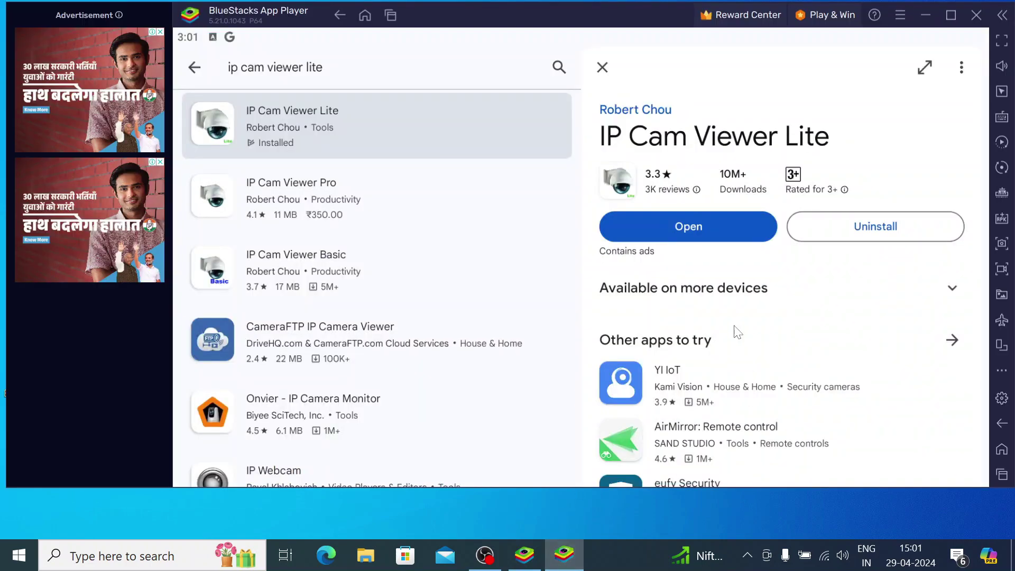
{"action": "left_click", "coordinate": [698, 236]}
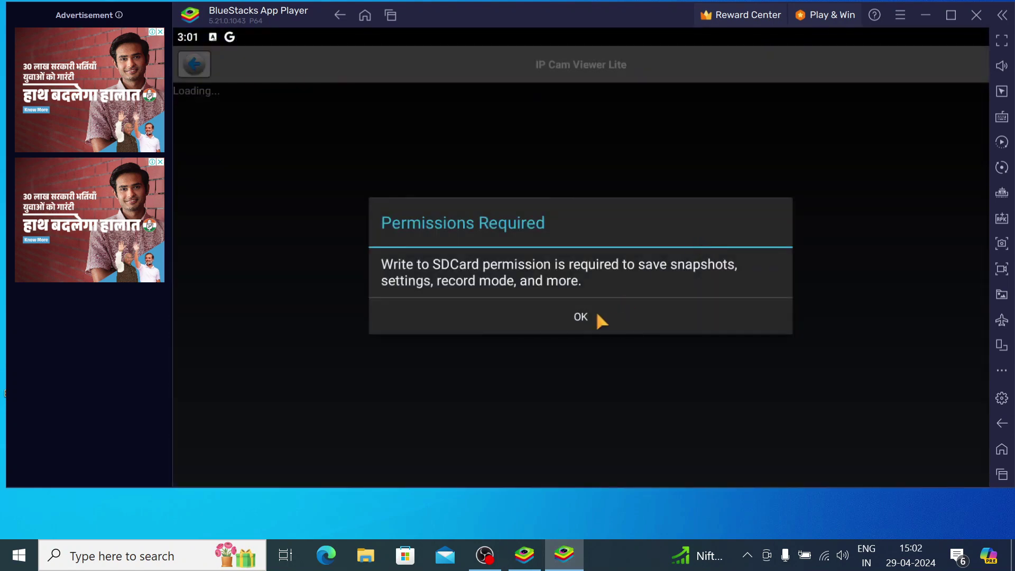
{"action": "left_click", "coordinate": [597, 313]}
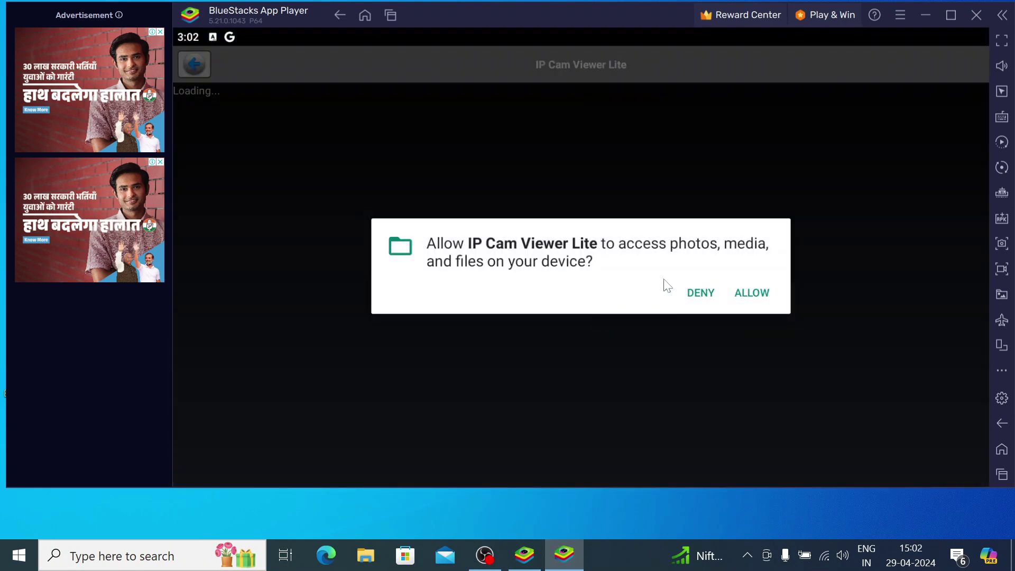
{"action": "left_click", "coordinate": [744, 290]}
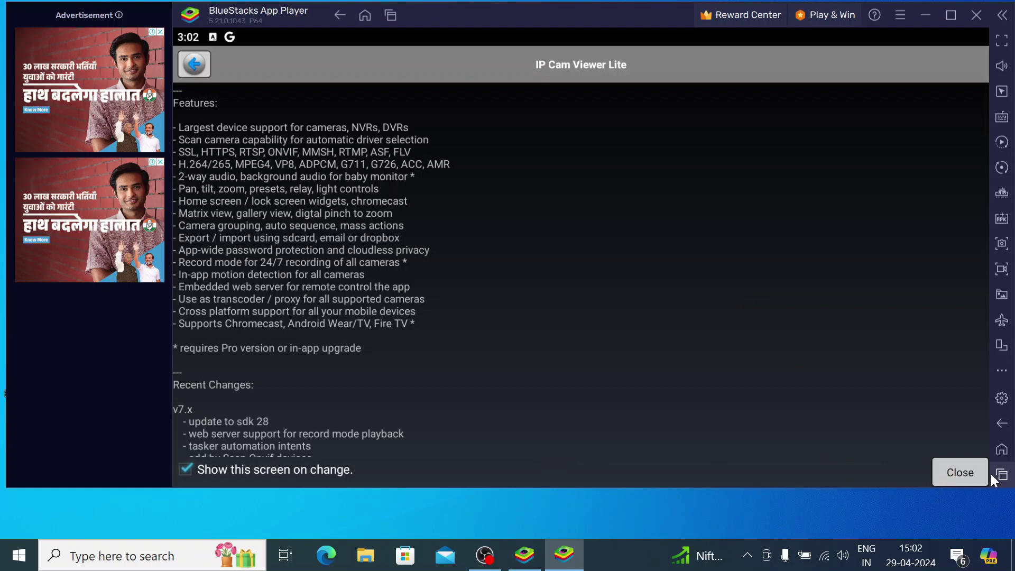
{"action": "left_click", "coordinate": [964, 473]}
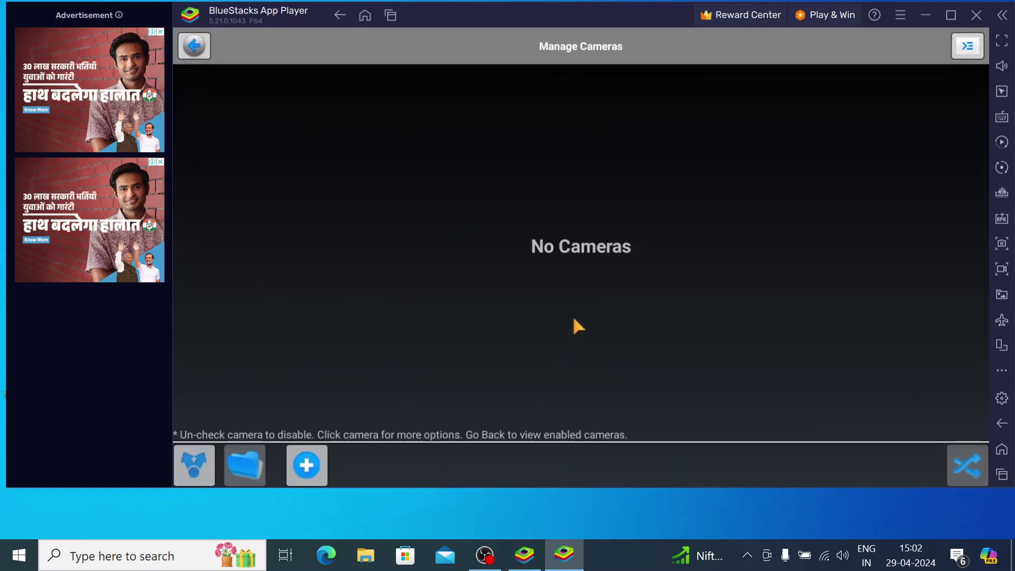
Step: Dismiss the Options menu and press + to show the Add Camera Type list
{"action": "left_click", "coordinate": [968, 47]}
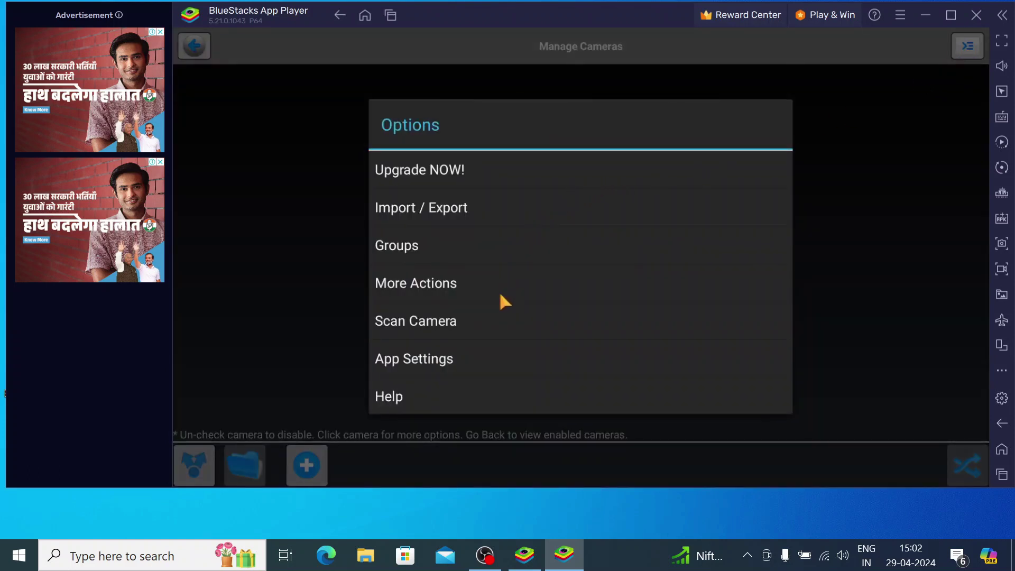
{"action": "left_click", "coordinate": [858, 218]}
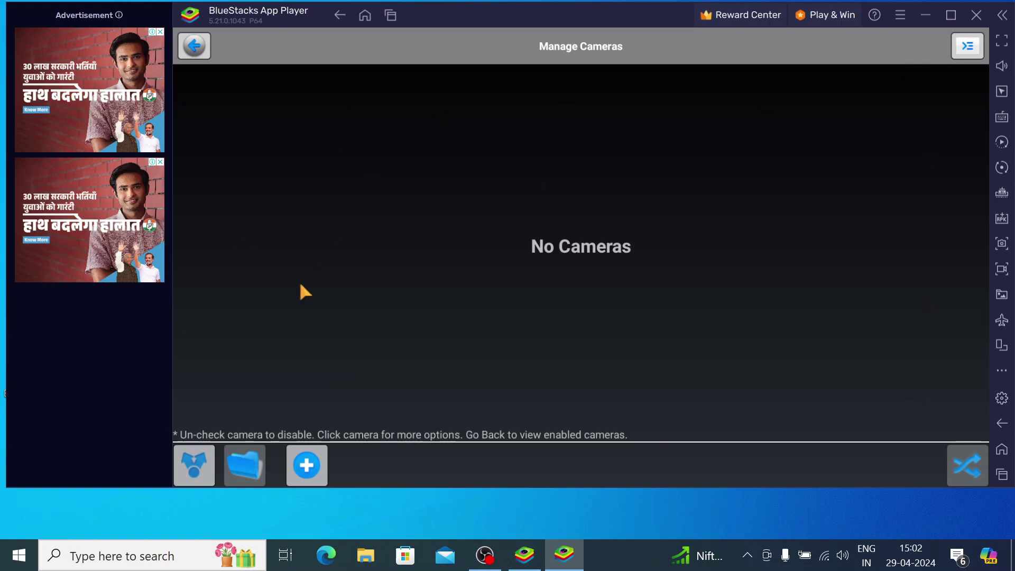
{"action": "left_click", "coordinate": [307, 466]}
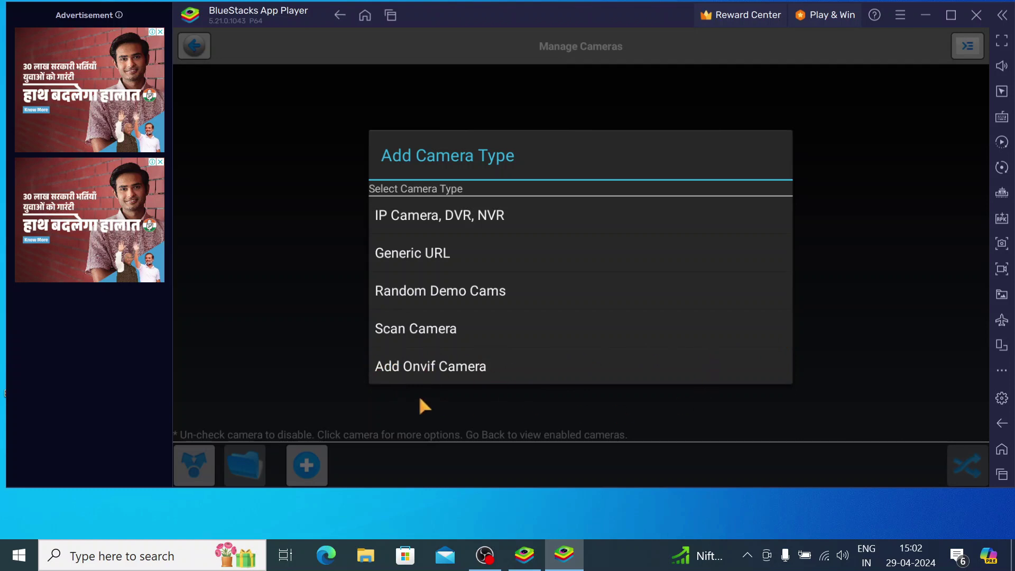
{"action": "left_click", "coordinate": [423, 334]}
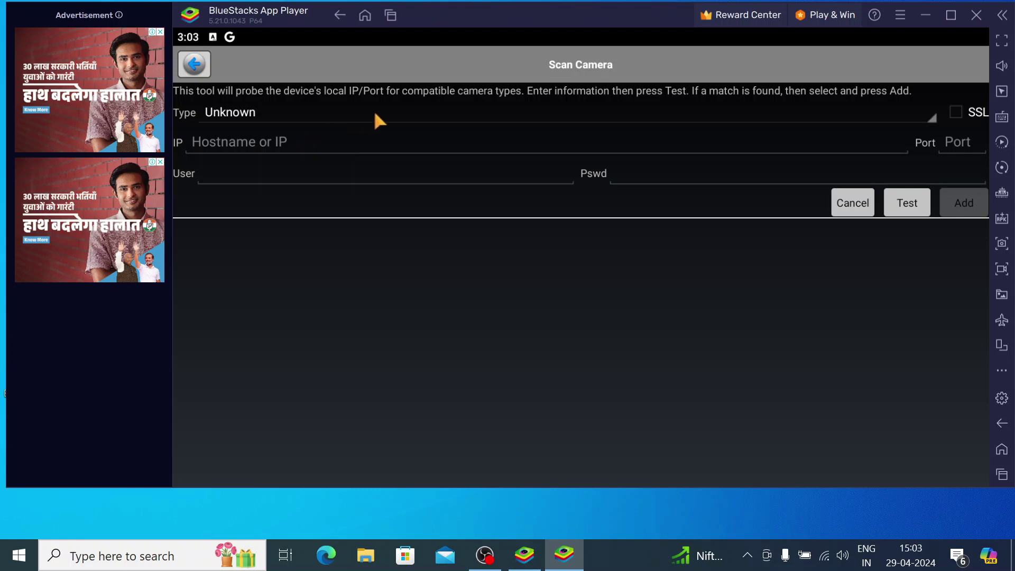
{"action": "left_click", "coordinate": [194, 64]}
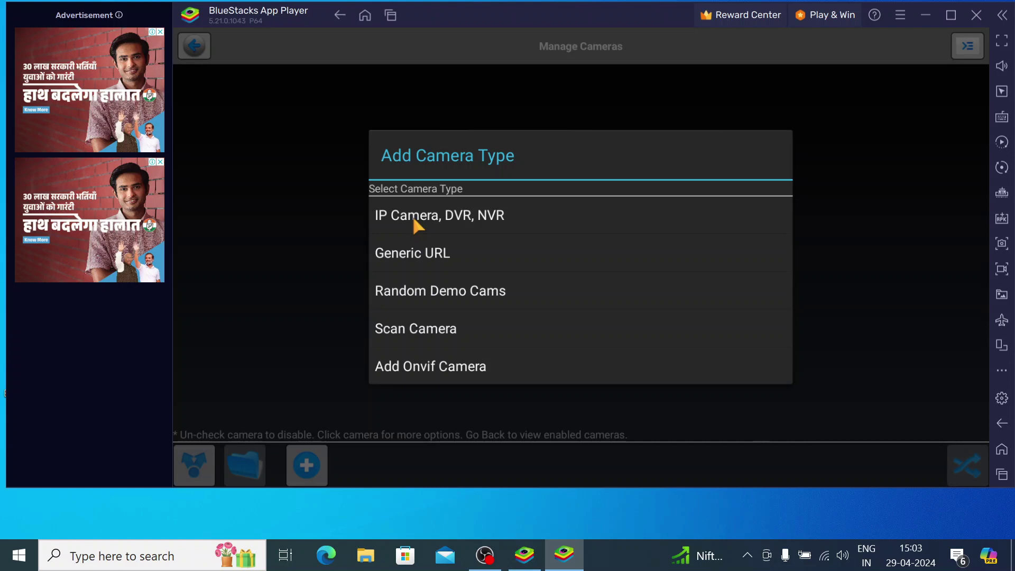
Step: Add an IP Camera/DVR/NVR named 'Test Dvr' with make ABUS
{"action": "left_click", "coordinate": [412, 216]}
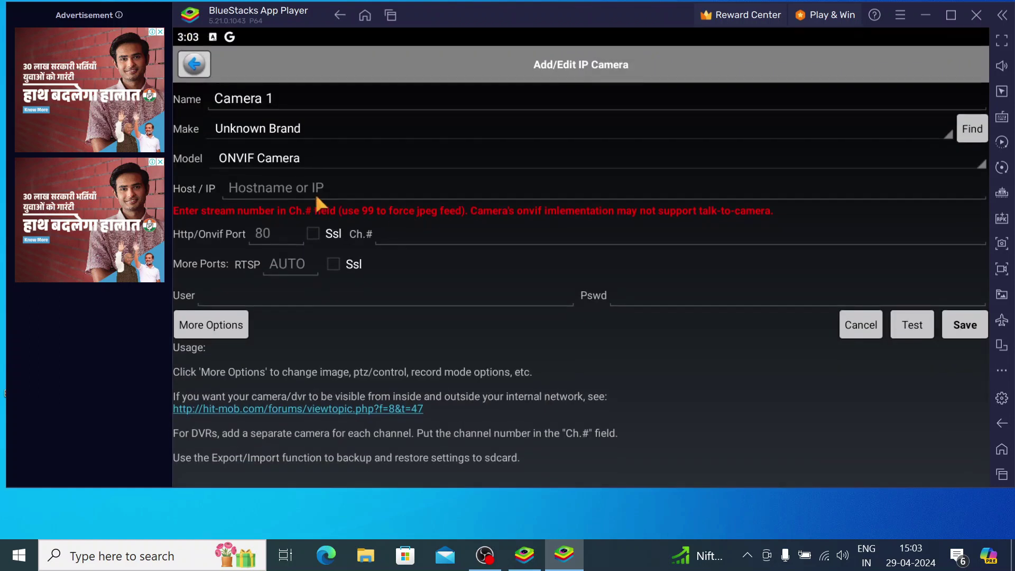
{"action": "left_click", "coordinate": [292, 102]}
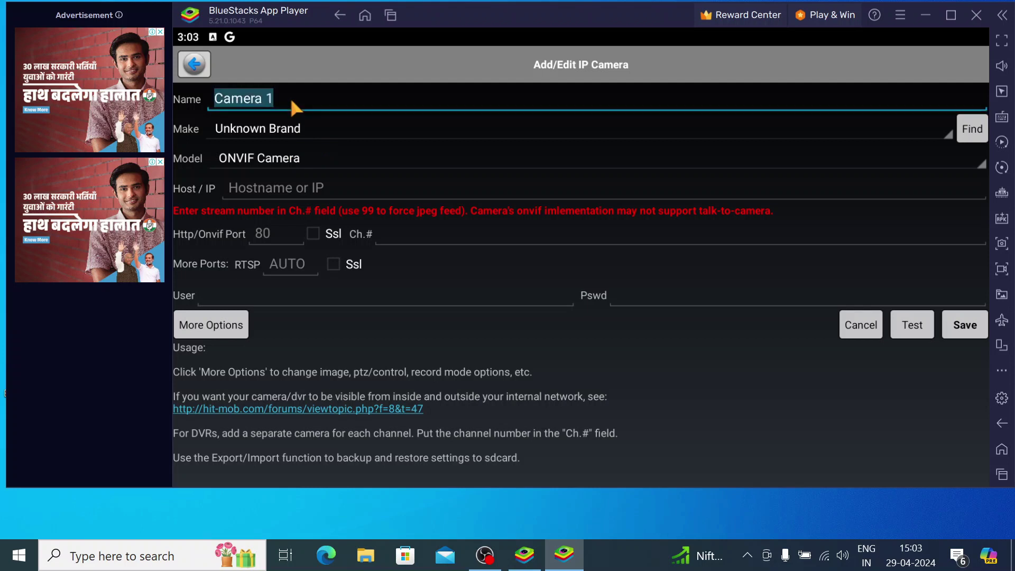
{"action": "type", "text": "Test "}
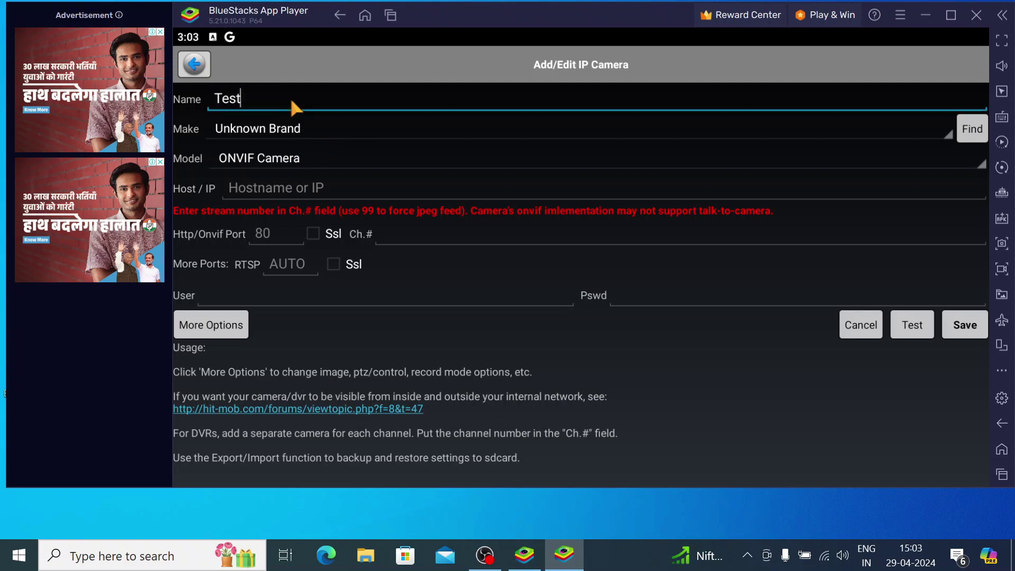
{"action": "type", "text": "Dvr"}
{"action": "left_click", "coordinate": [262, 128]}
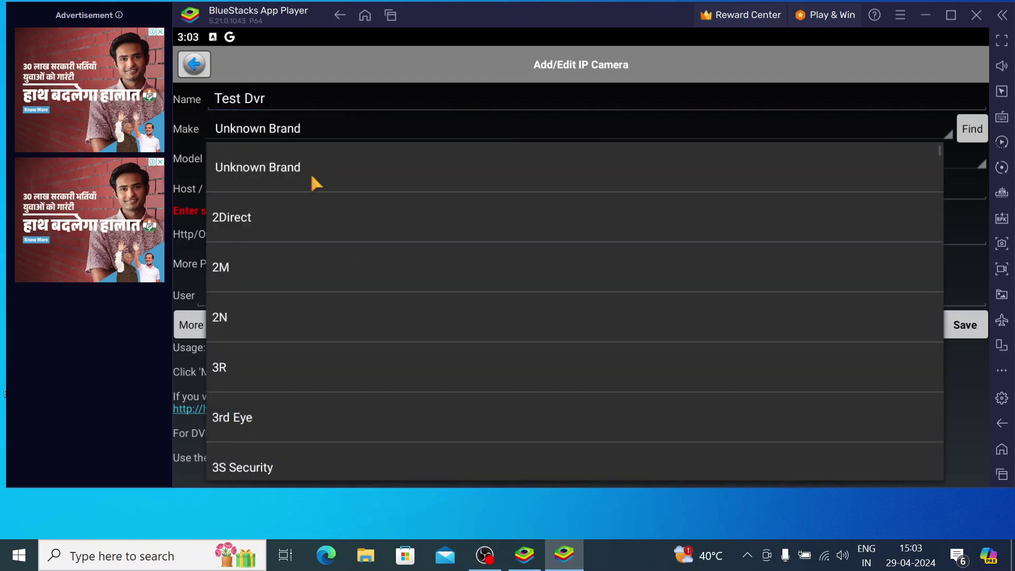
{"action": "scroll", "coordinate": [339, 395], "scroll_direction": "down", "scroll_amount": 5}
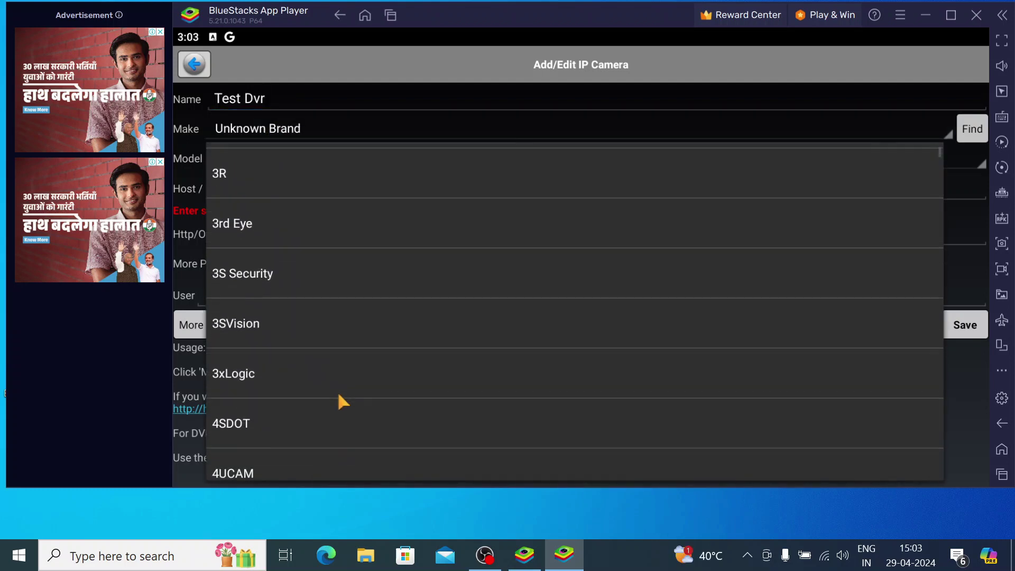
{"action": "scroll", "coordinate": [339, 395], "scroll_direction": "down", "scroll_amount": 2}
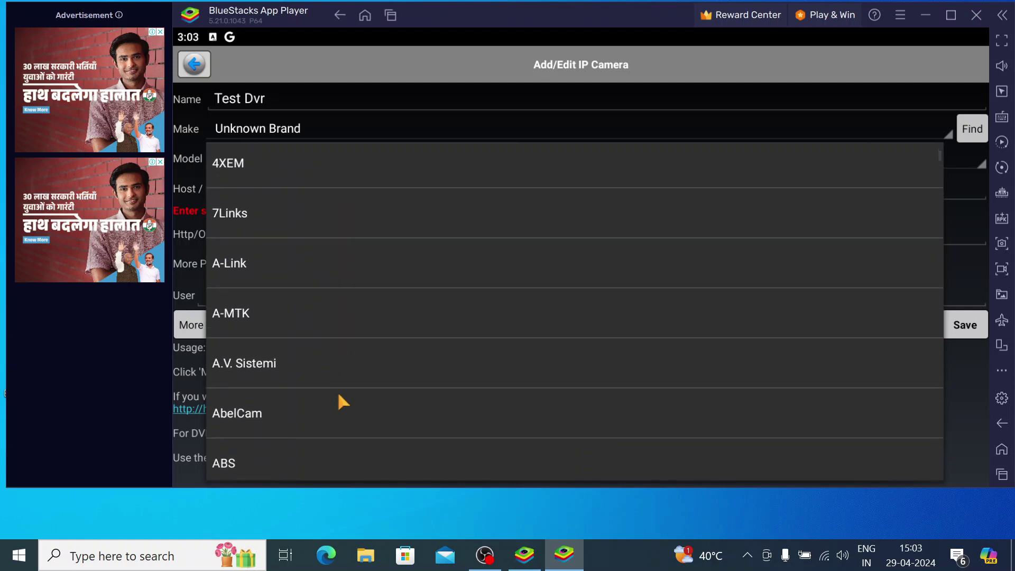
{"action": "scroll", "coordinate": [339, 395], "scroll_direction": "down", "scroll_amount": 3}
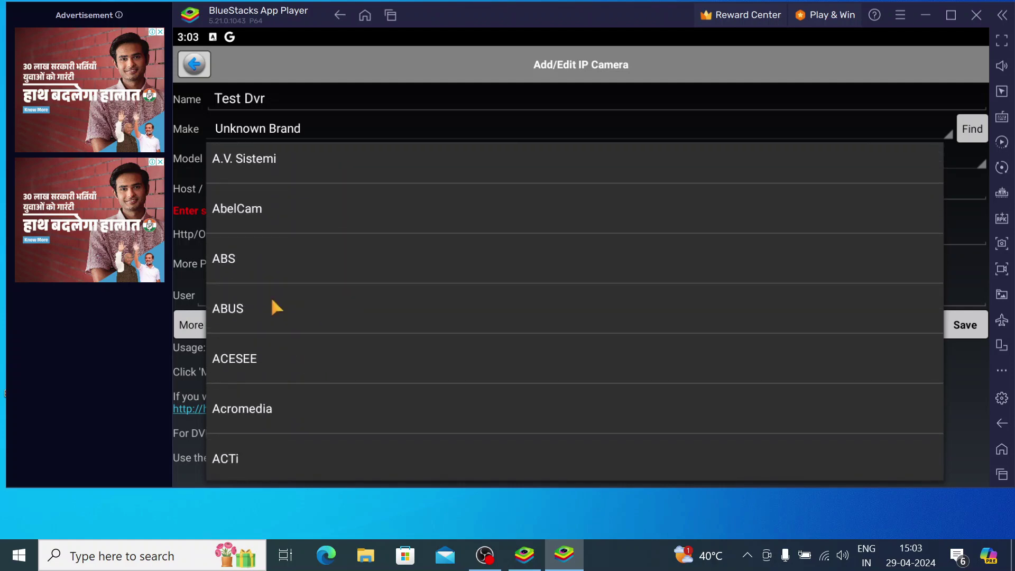
{"action": "left_click", "coordinate": [272, 304]}
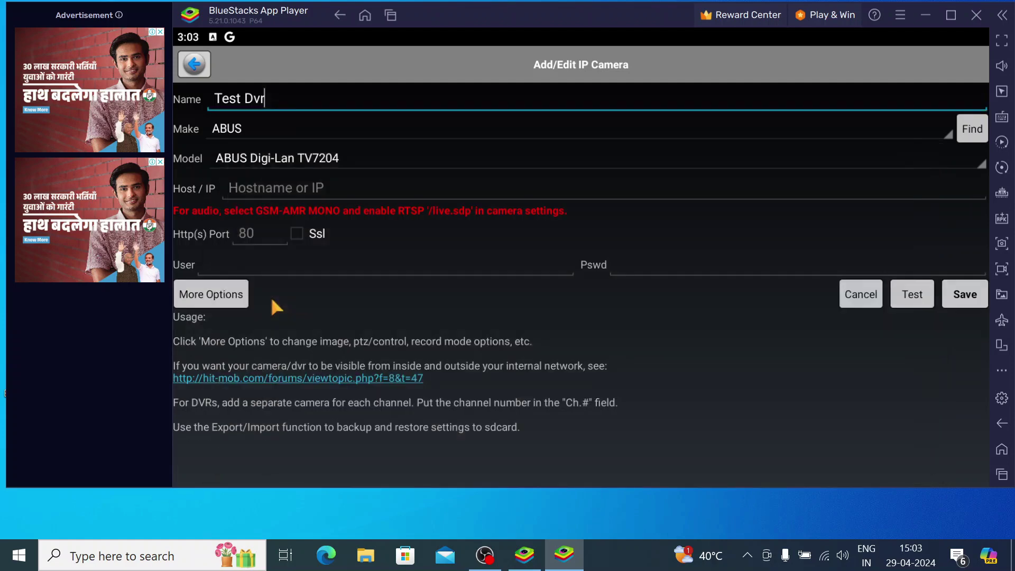
Step: Set the camera's host to 192.168.1. and the HTTP port to 6036
{"action": "left_click", "coordinate": [265, 186]}
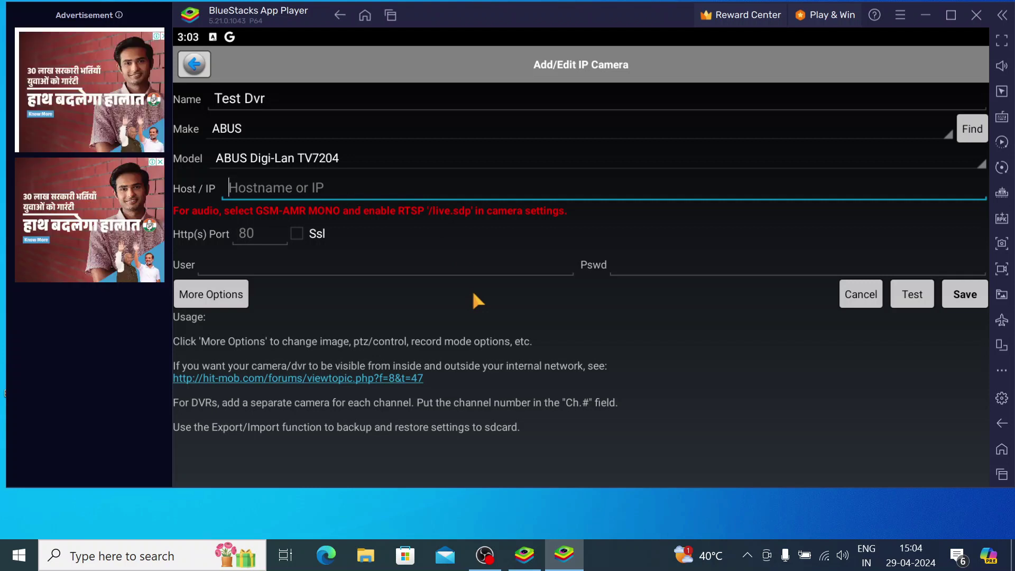
{"action": "type", "text": "192"}
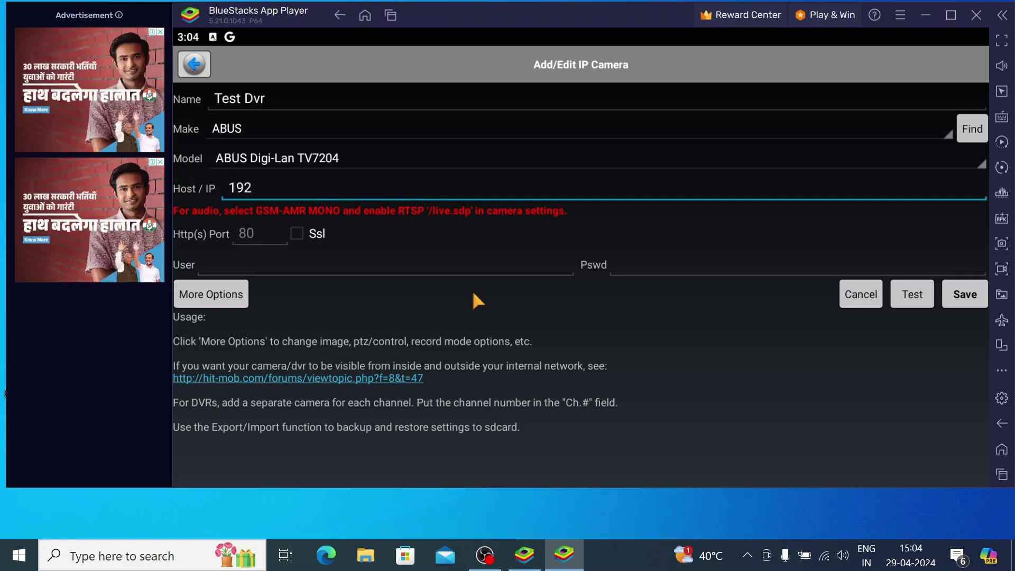
{"action": "type", "text": ".168.1."}
{"action": "key", "text": "Tab"}
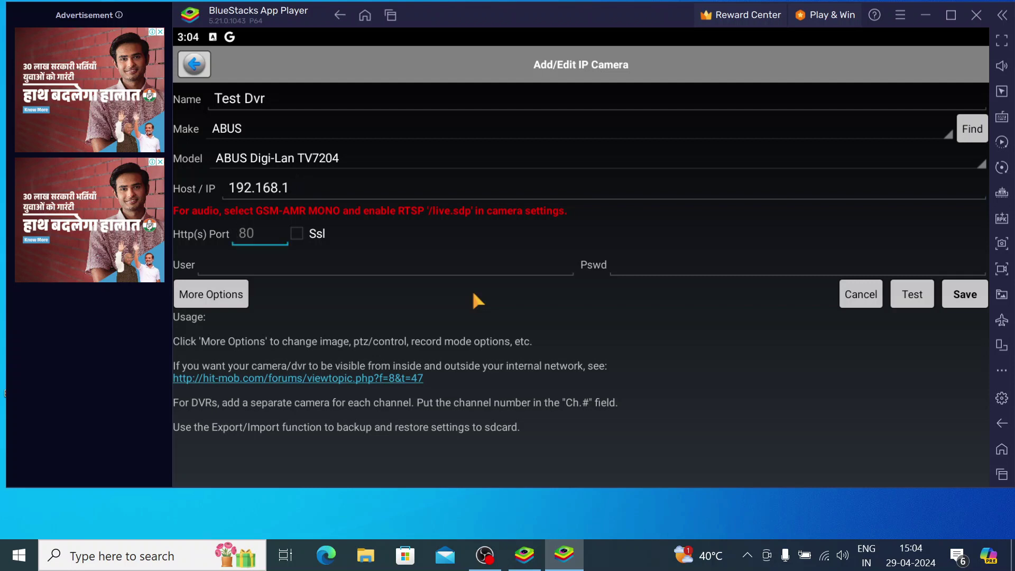
{"action": "type", "text": "6036"}
Step: Enter the camera's login user name and password, correcting a mistyped password character
{"action": "left_click", "coordinate": [337, 270]}
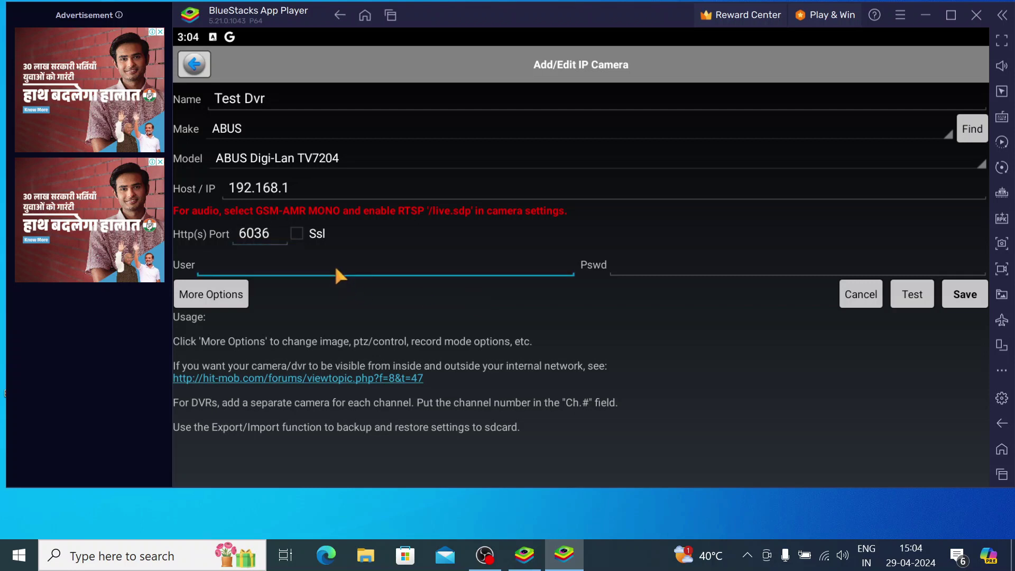
{"action": "type", "text": "admin"}
{"action": "key", "text": "Tab"}
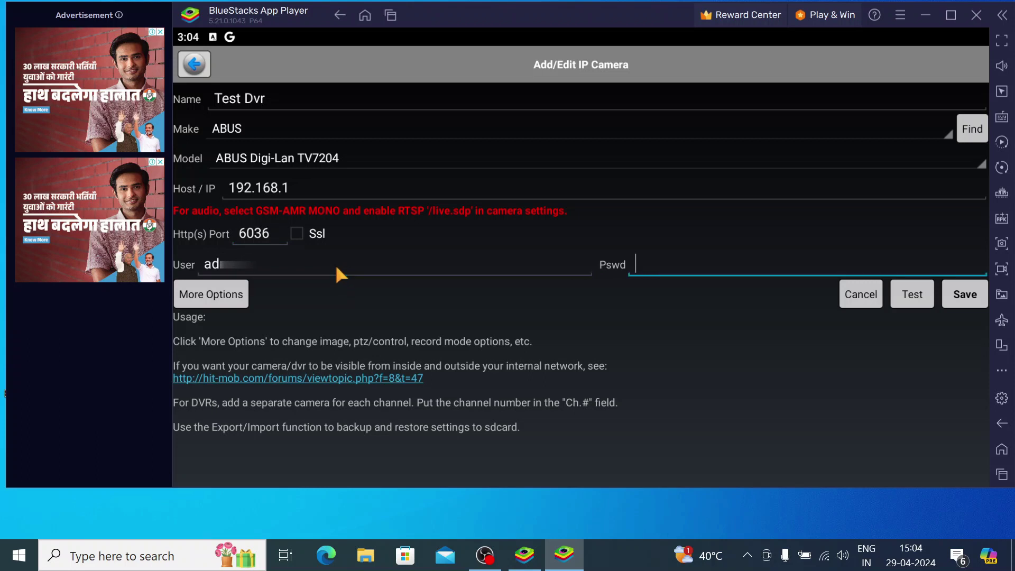
{"action": "type", "text": "1"}
{"action": "key", "text": "BackSpace"}
{"action": "type", "text": "4"}
Step: Save the Test Dvr camera, then close its options menu without choosing anything
{"action": "left_click", "coordinate": [957, 301]}
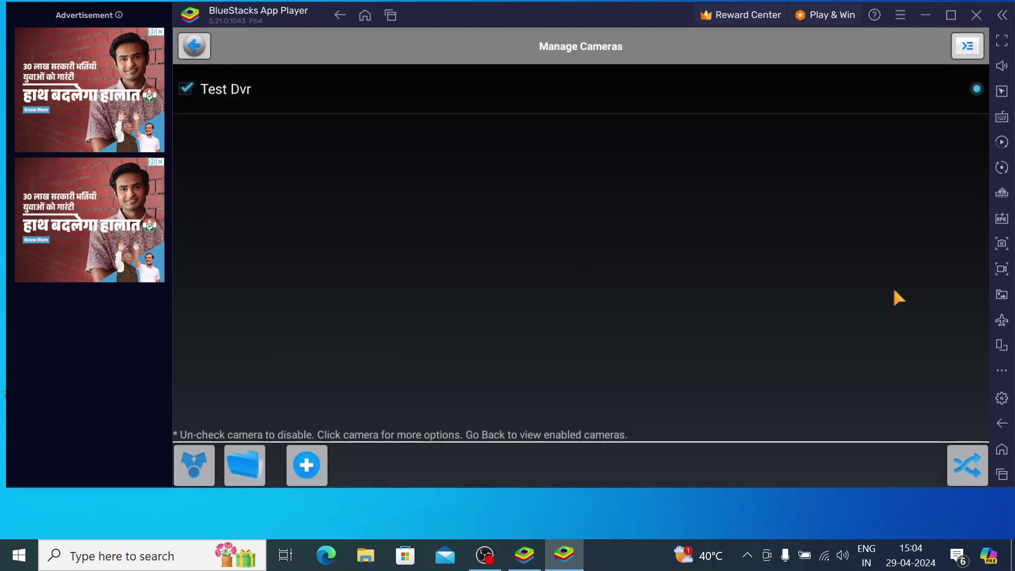
{"action": "left_click", "coordinate": [225, 91]}
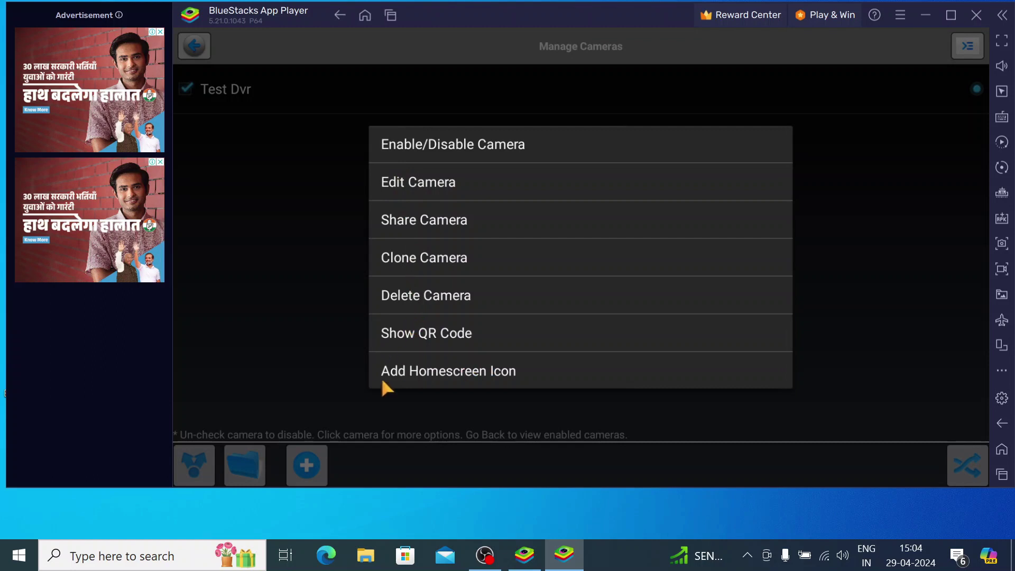
{"action": "left_click", "coordinate": [306, 175]}
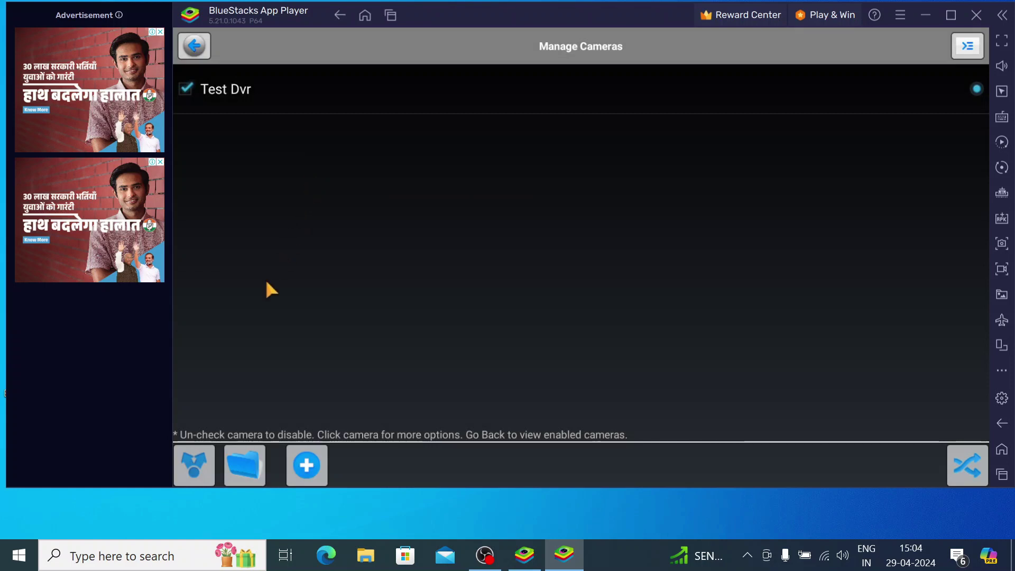
Step: Go back to the enabled cameras and bring up Test Dvr's live view controls
{"action": "left_click", "coordinate": [196, 46]}
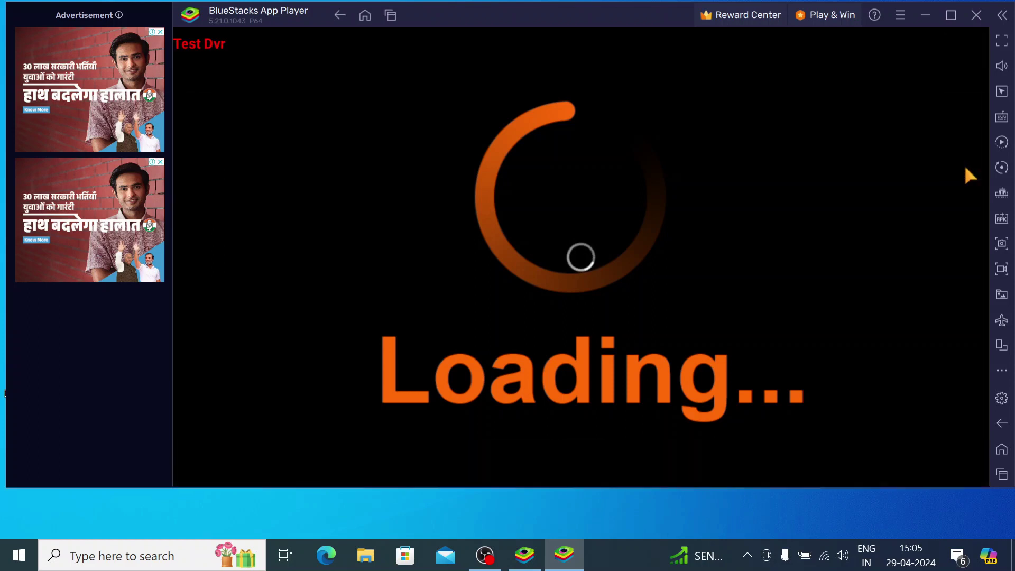
{"action": "left_click", "coordinate": [298, 170]}
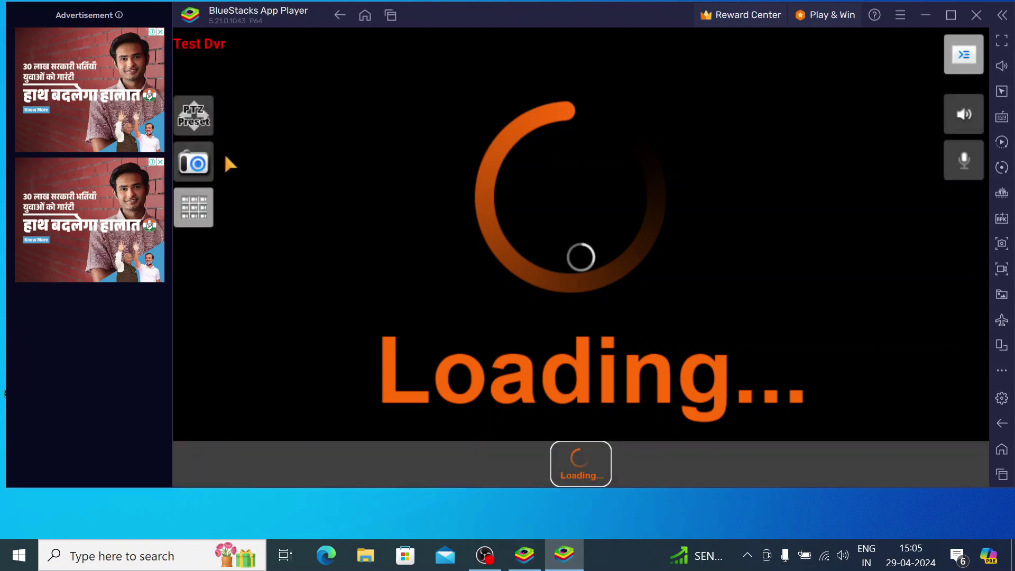